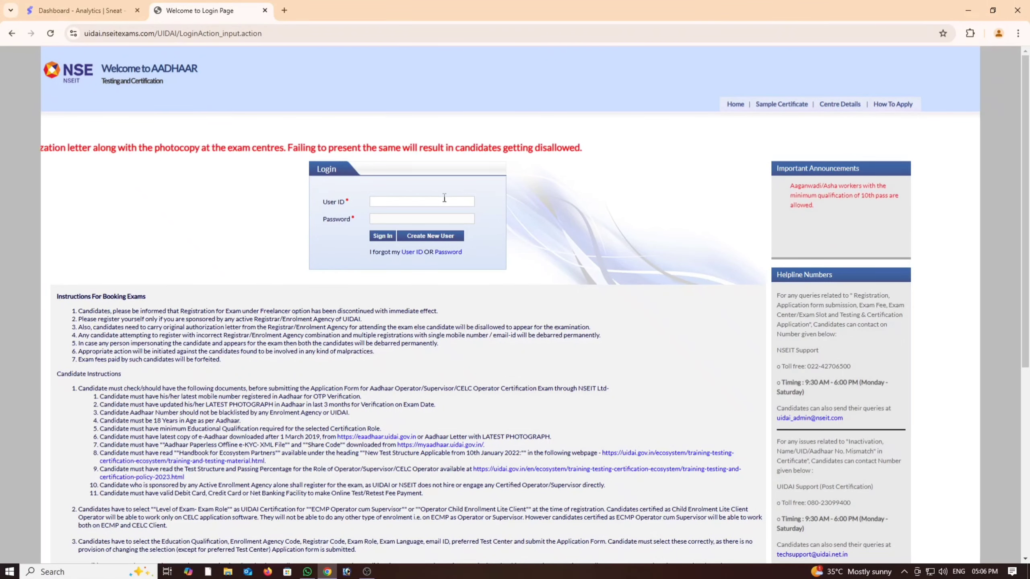
# Step: Request the forgotten User ID with date of birth and mobile number, then close the confirmation
pyautogui.click(411, 254)
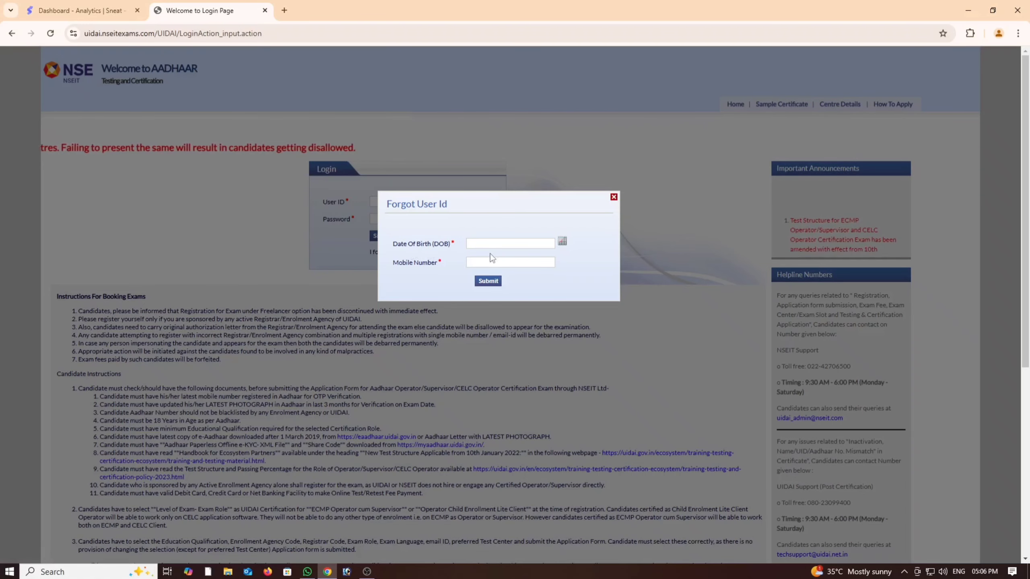
pyautogui.click(512, 244)
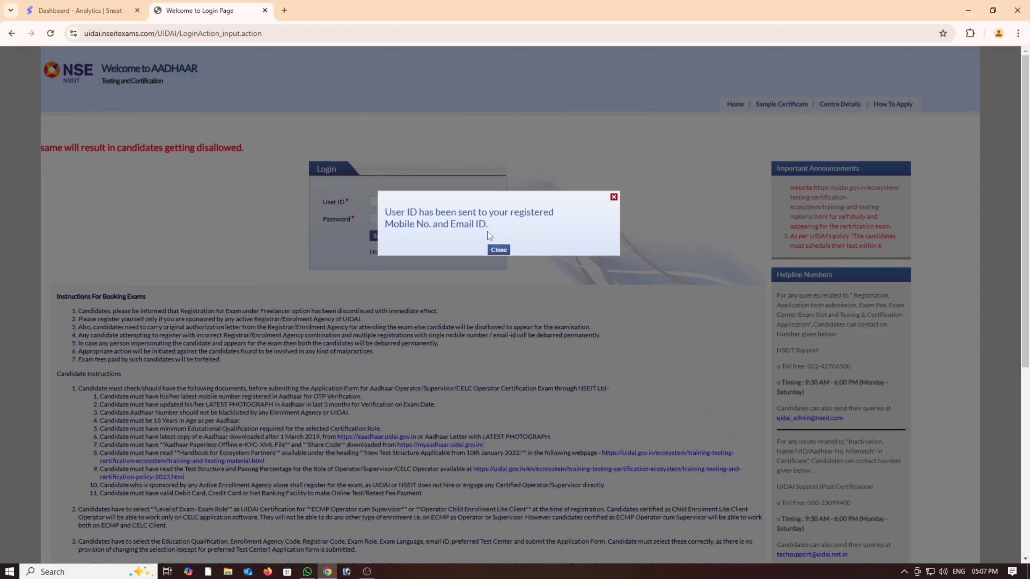
pyautogui.click(498, 249)
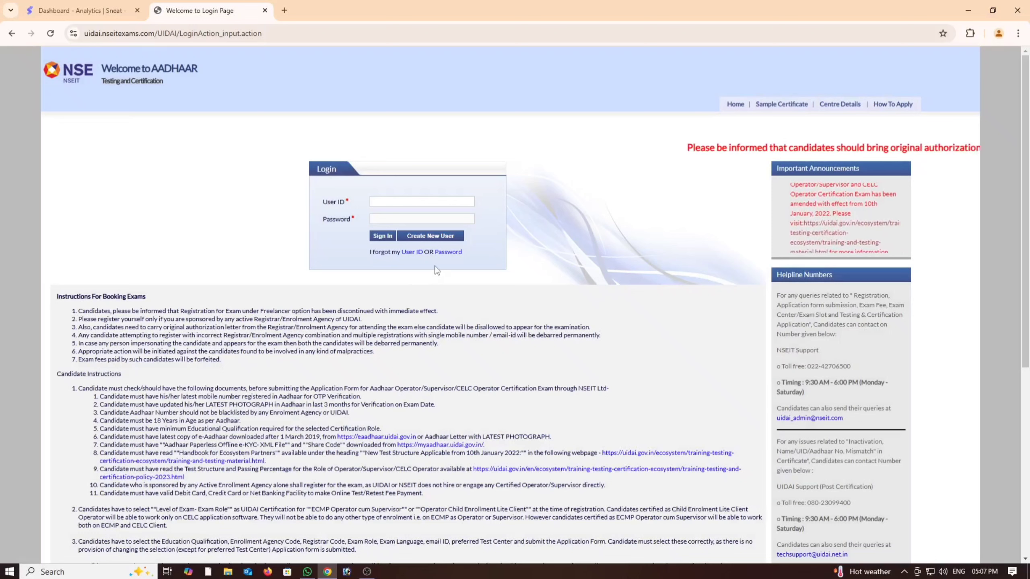
# Step: Enter the recovered User ID in the Forgot Password form and proceed to the reset options
pyautogui.click(454, 253)
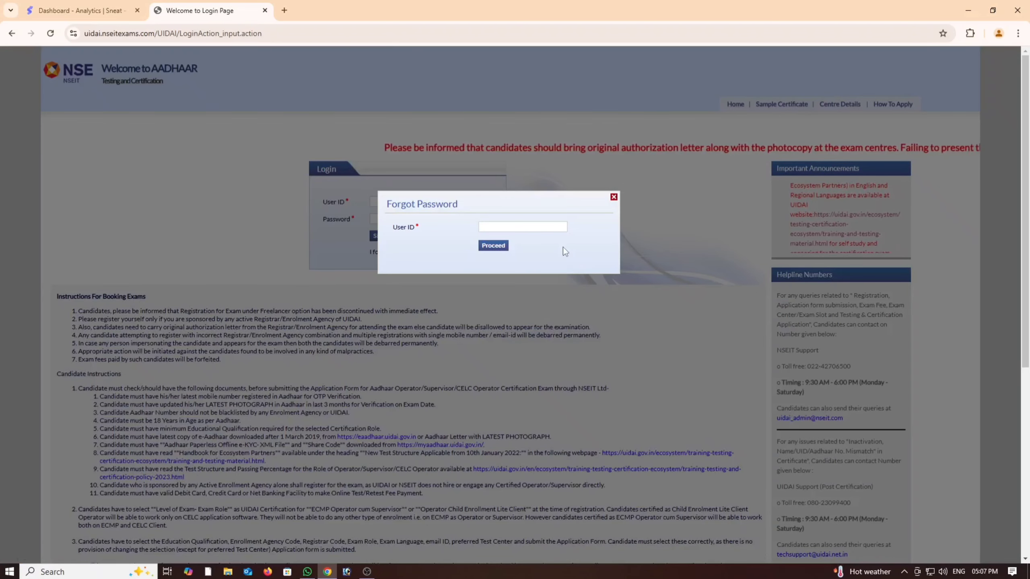
pyautogui.click(548, 227)
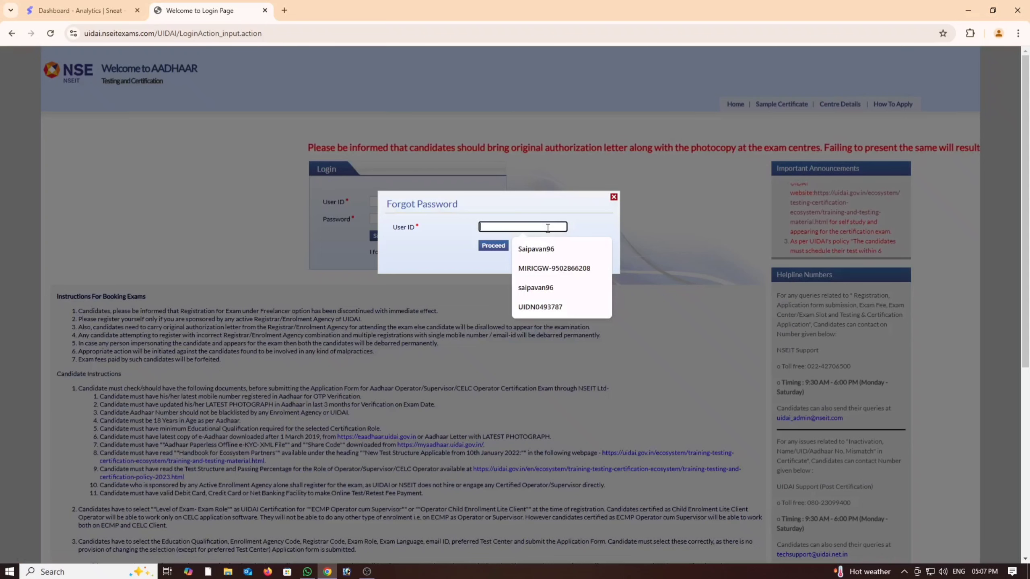
pyautogui.click(589, 223)
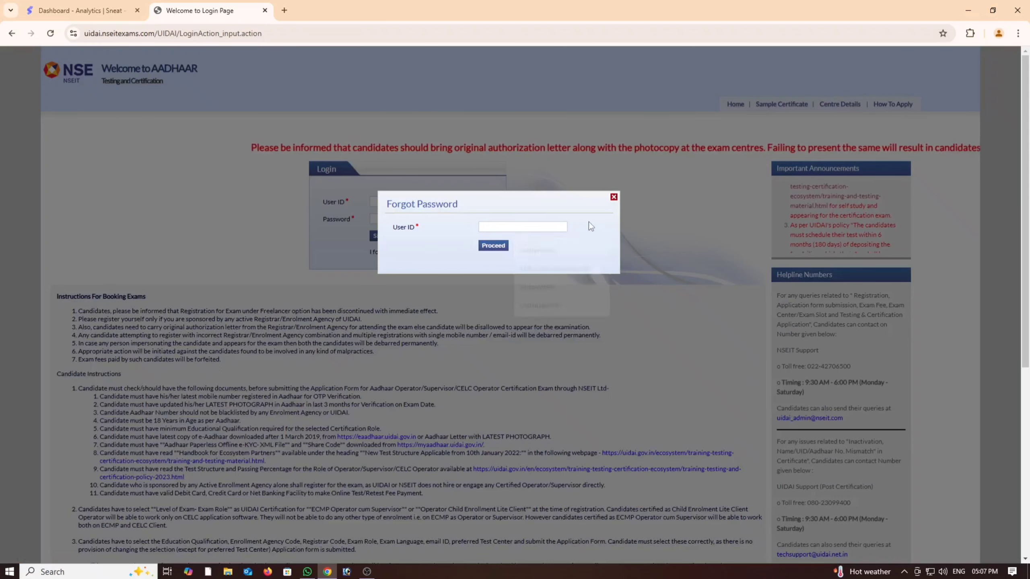
pyautogui.click(560, 227)
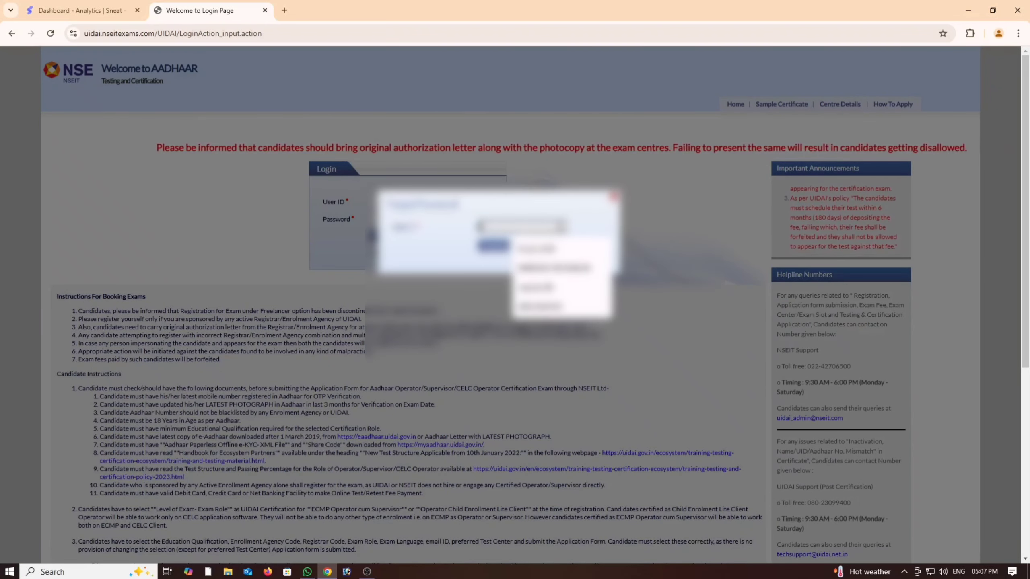
pyautogui.write('NS')
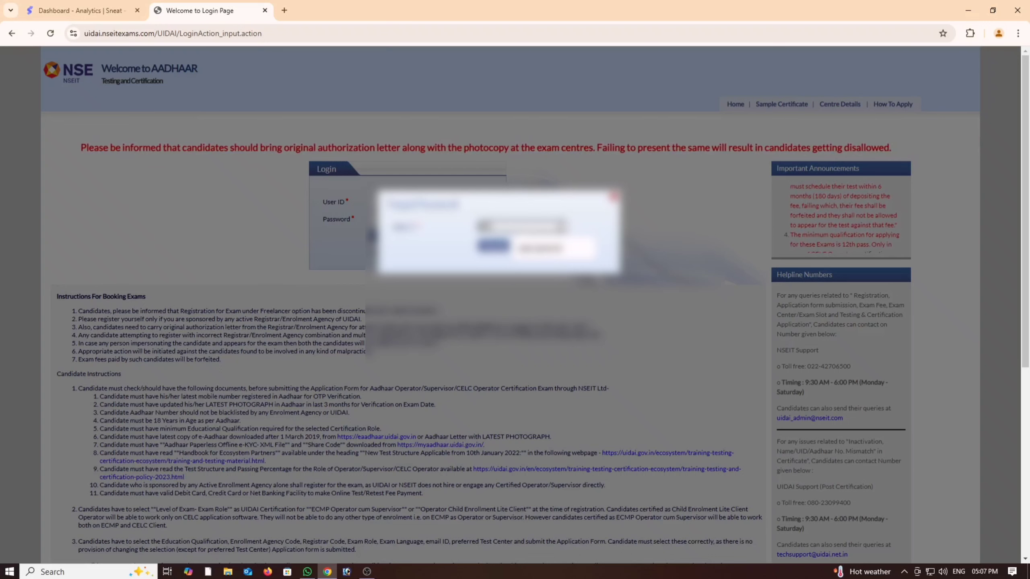
pyautogui.write('EIT')
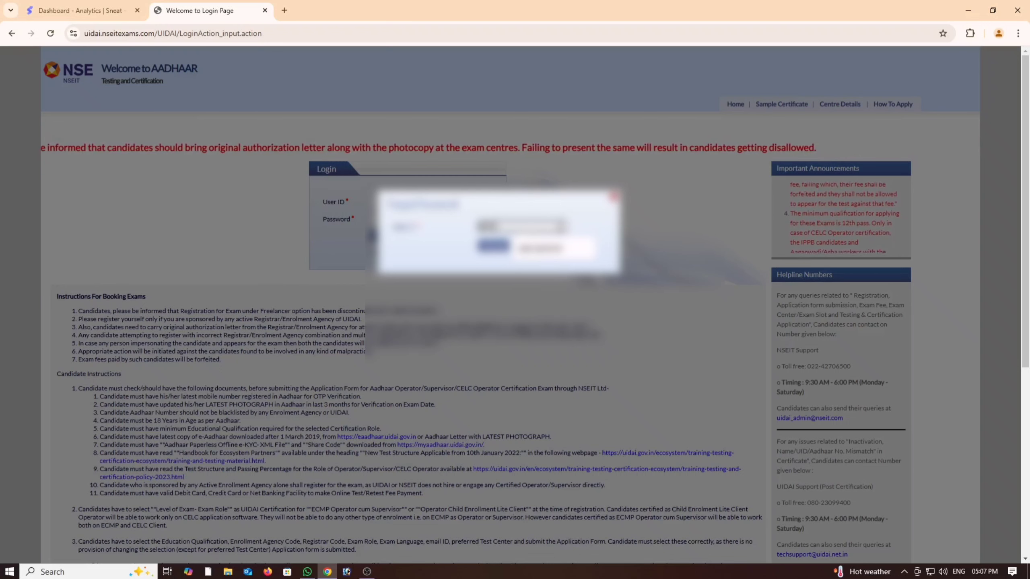
pyautogui.write('12')
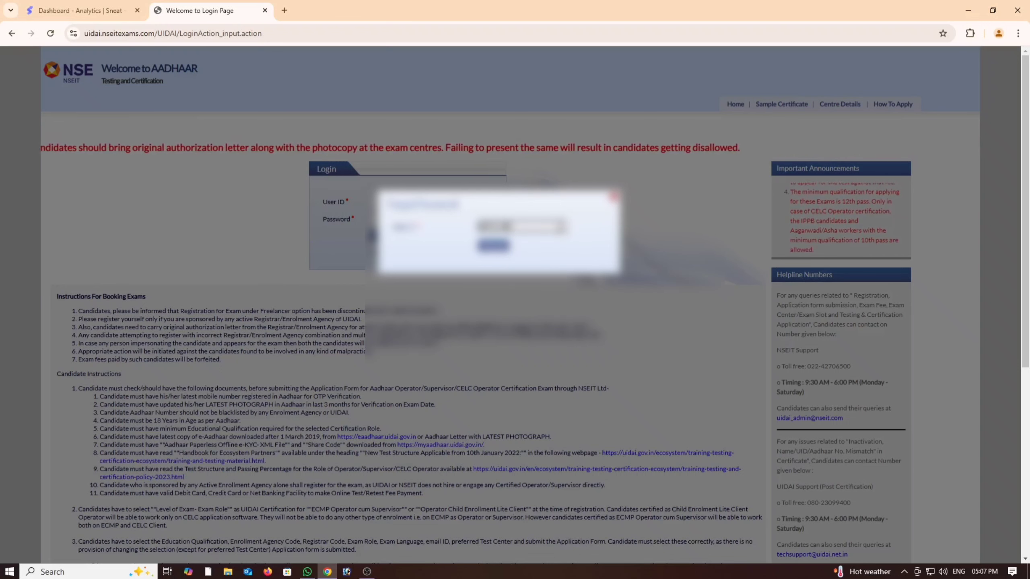
pyautogui.click(556, 255)
pyautogui.click(498, 247)
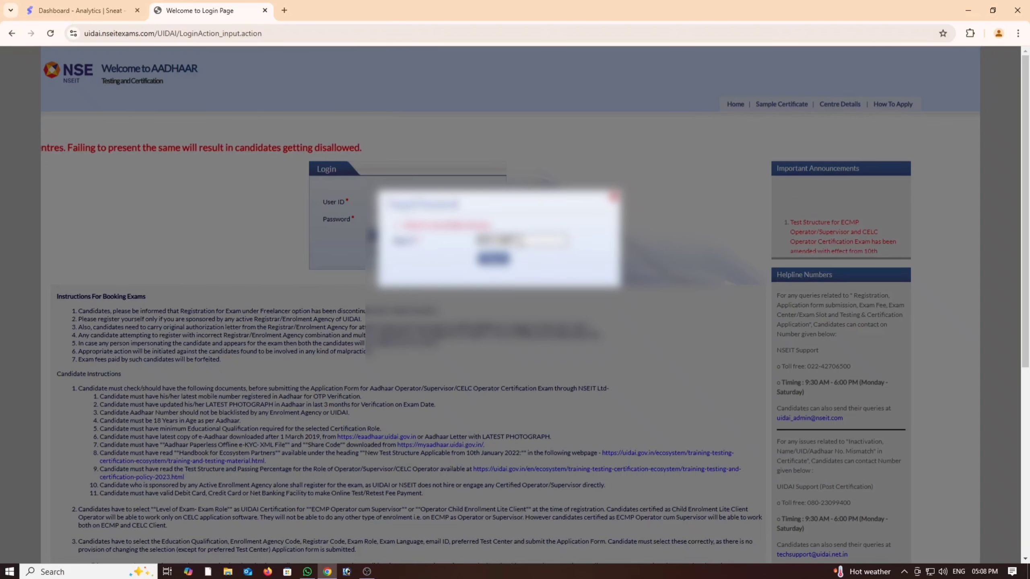
pyautogui.click(501, 260)
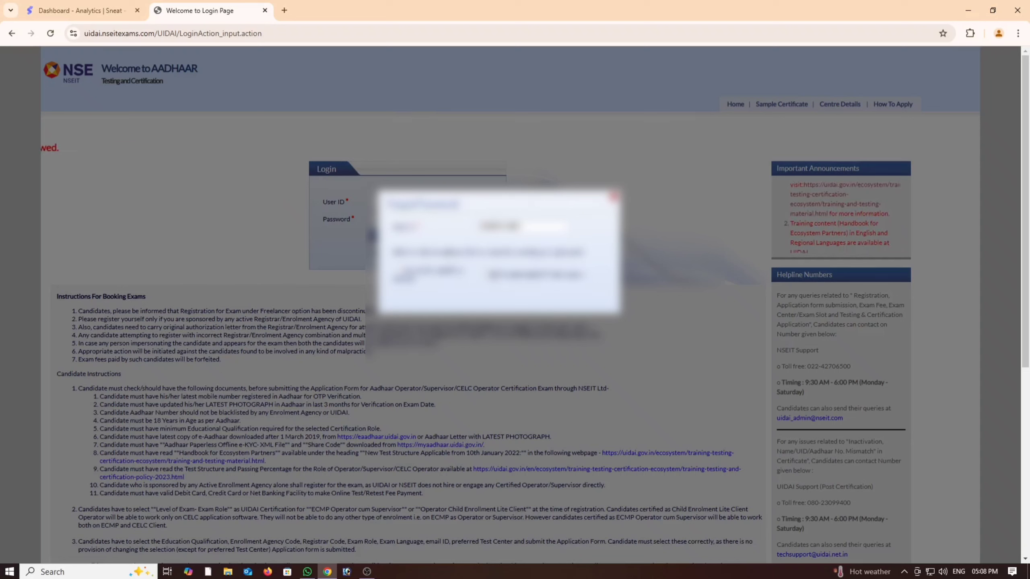
# Step: Choose a verification option, enter the requested detail, request the code and enter it
pyautogui.click(485, 275)
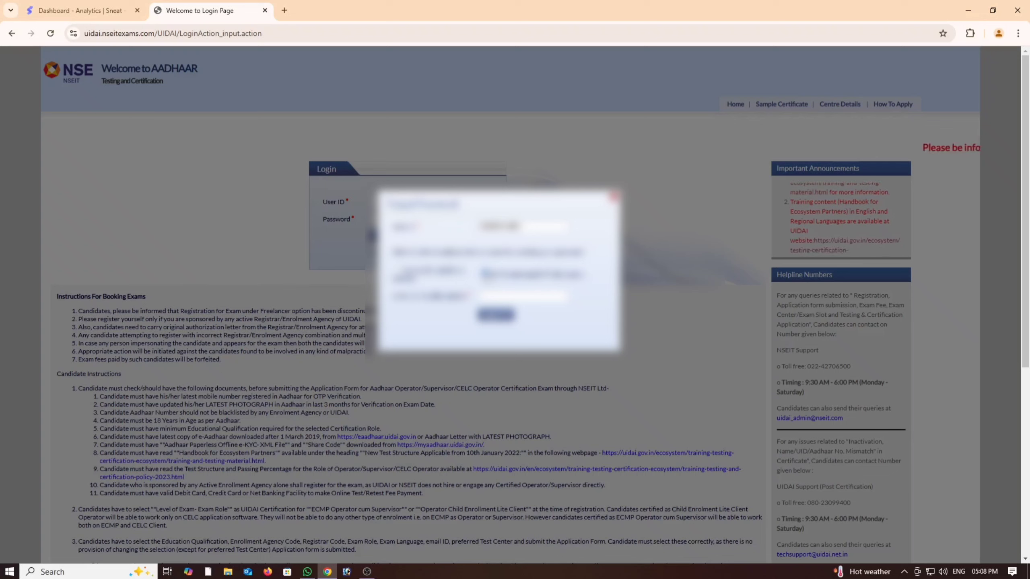
pyautogui.click(513, 296)
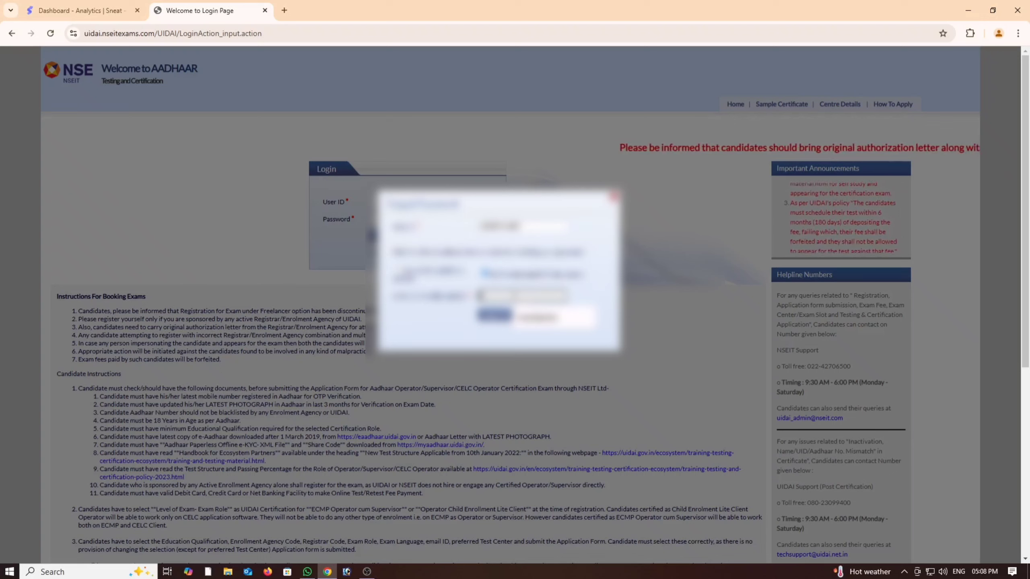
pyautogui.write('98')
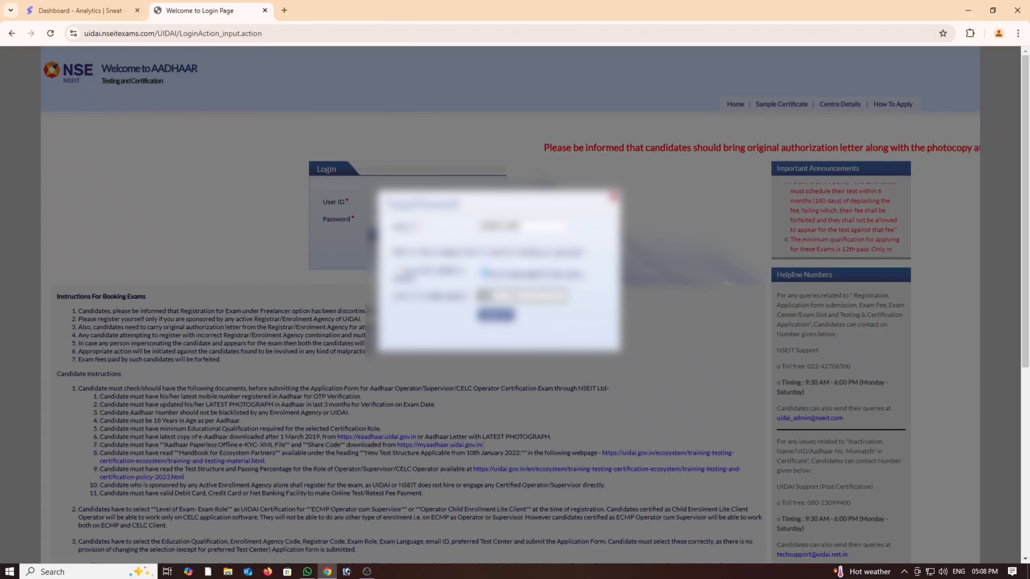
pyautogui.write('0000')
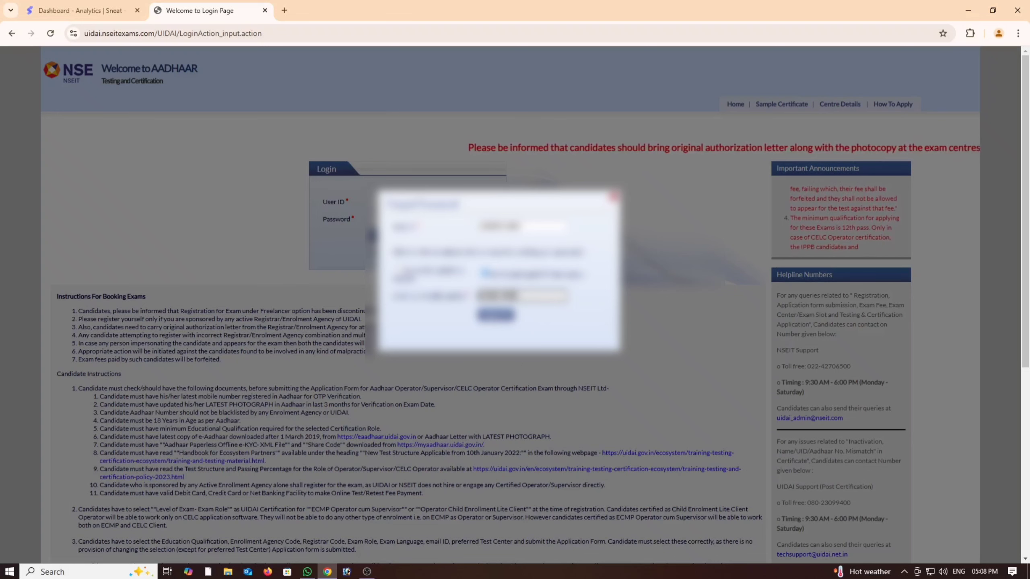
pyautogui.click(509, 318)
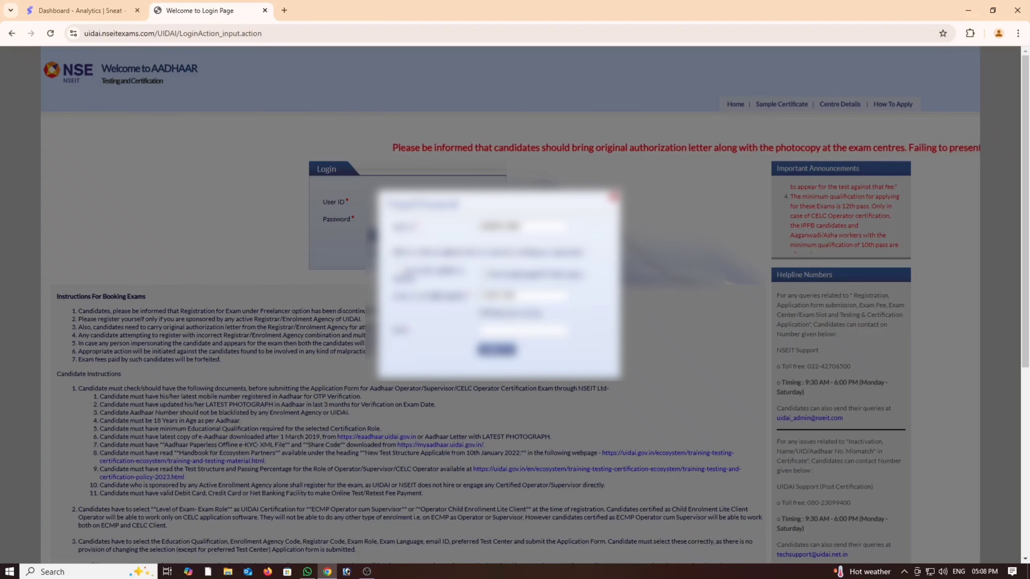
pyautogui.click(511, 332)
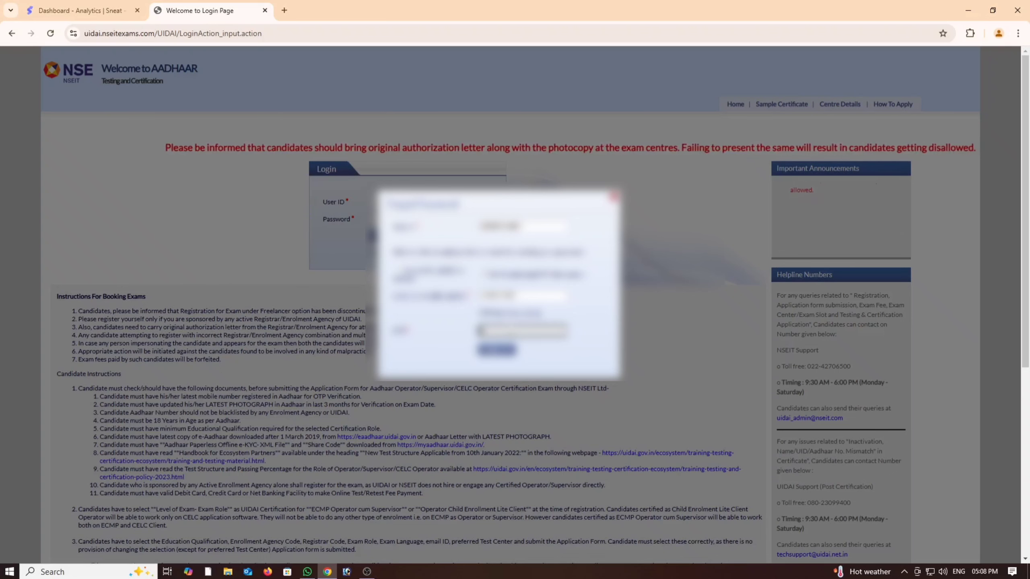
pyautogui.write('••')
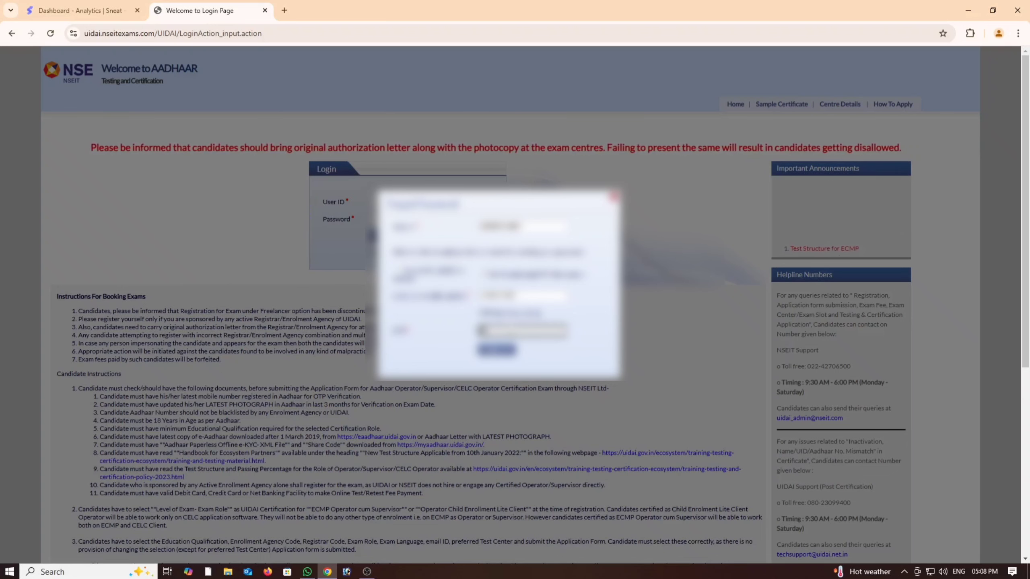
pyautogui.write('•••')
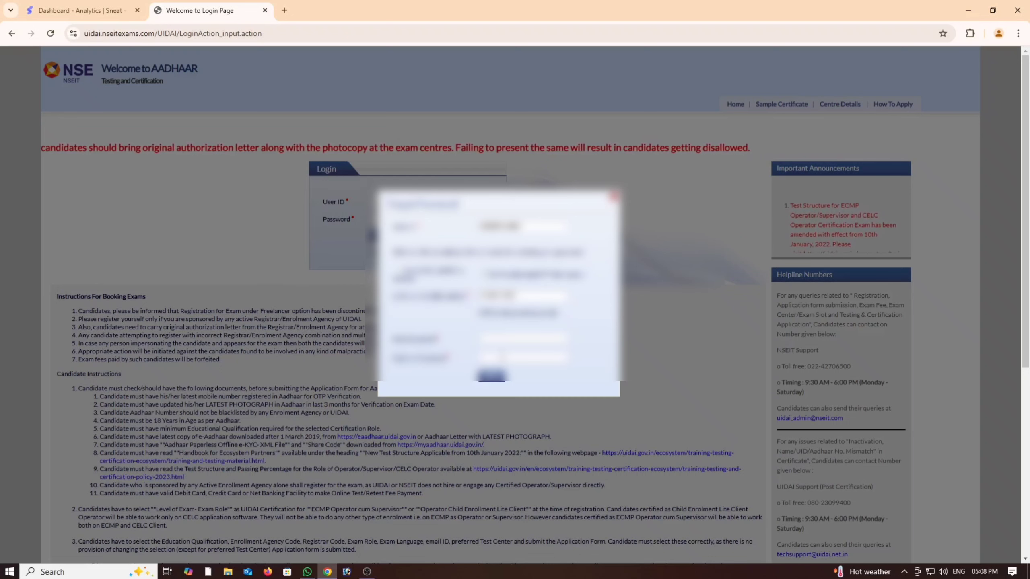
# Step: Enter the new password, repeat it in the confirm field, and submit
pyautogui.click(512, 339)
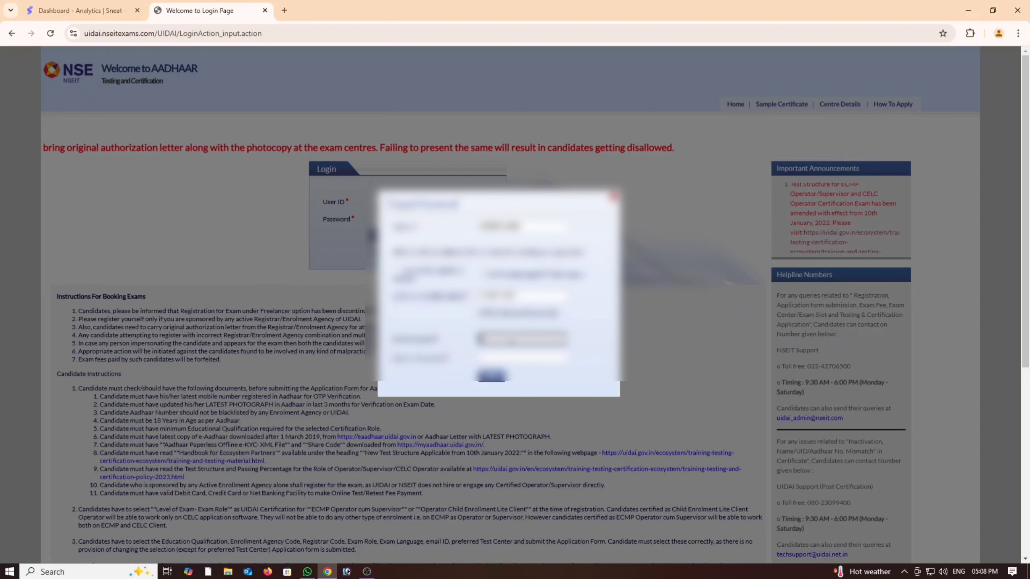
pyautogui.write('••')
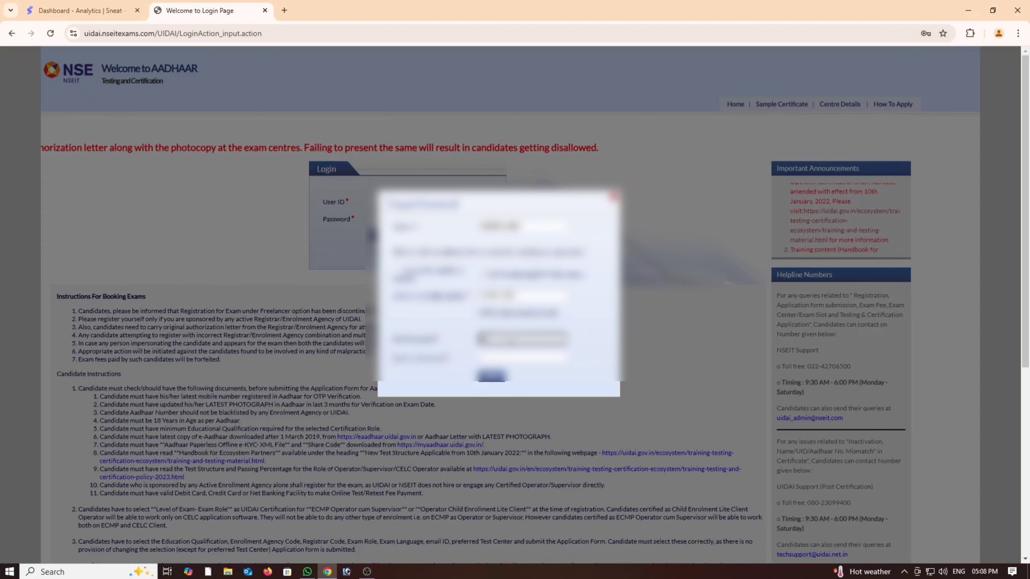
pyautogui.write('••')
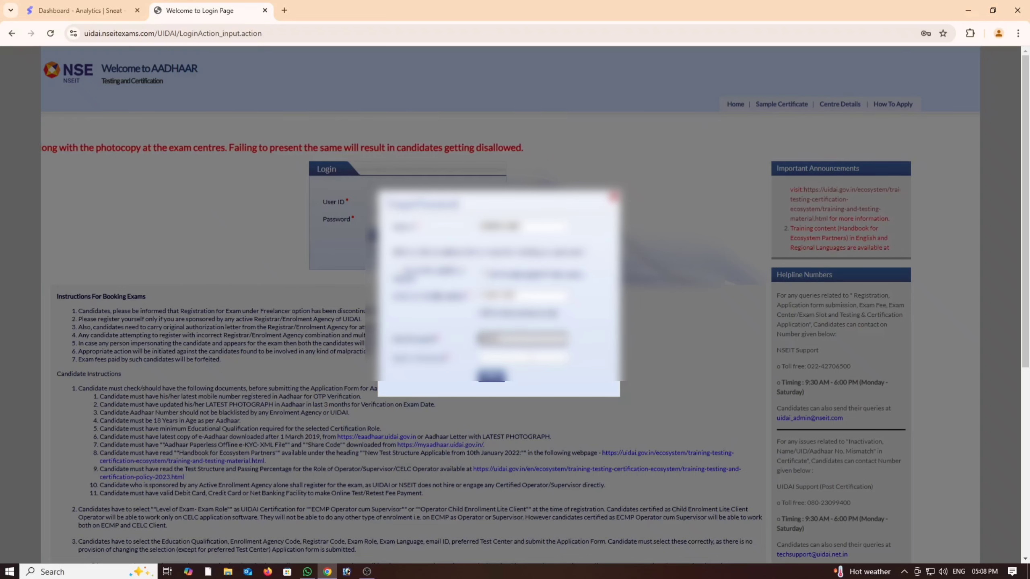
pyautogui.press('Tab')
pyautogui.write('••')
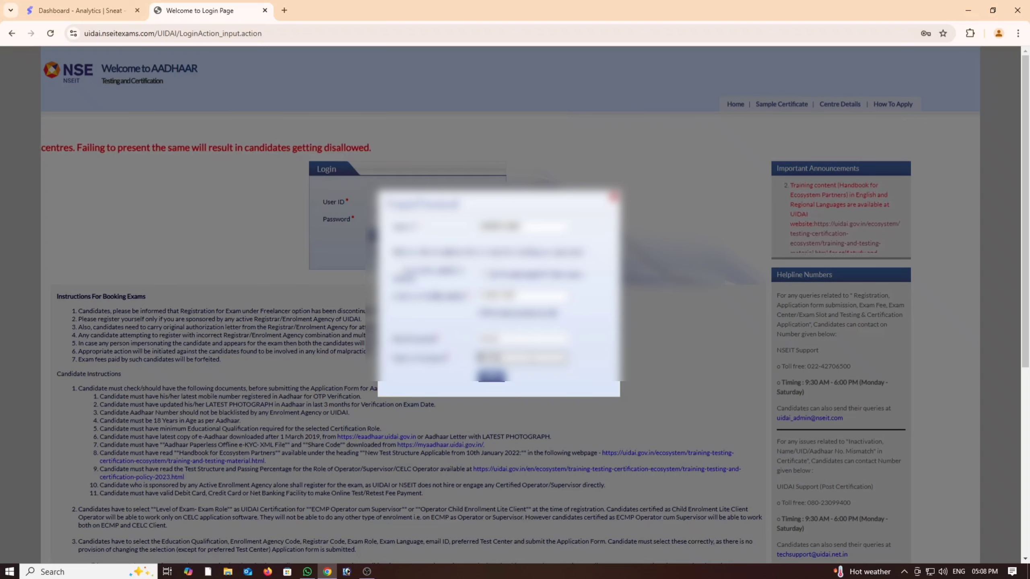
pyautogui.click(491, 376)
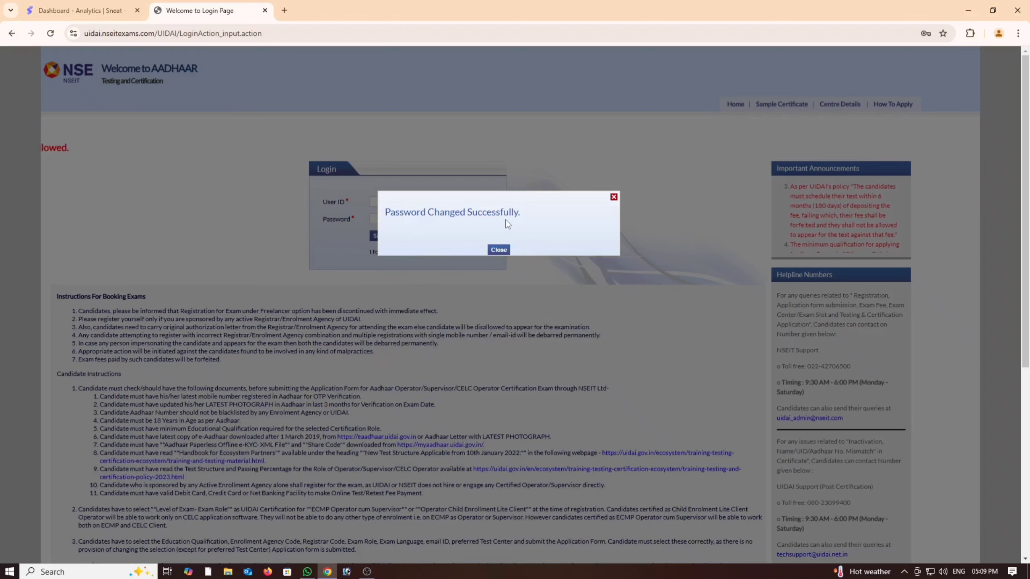
# Step: Close the success message and sign in with the saved credentials to reach the candidate Home page
pyautogui.click(498, 250)
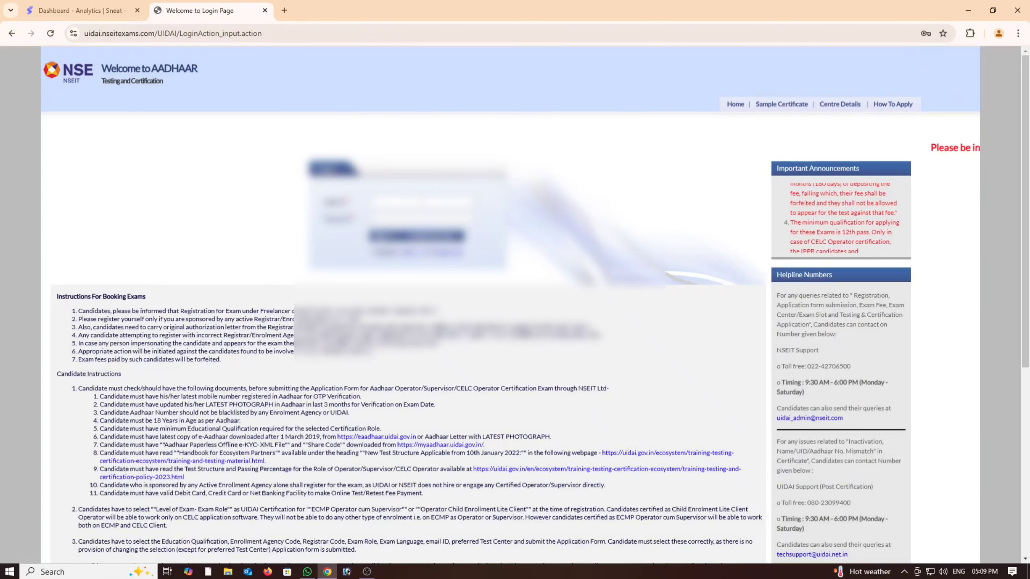
pyautogui.click(422, 201)
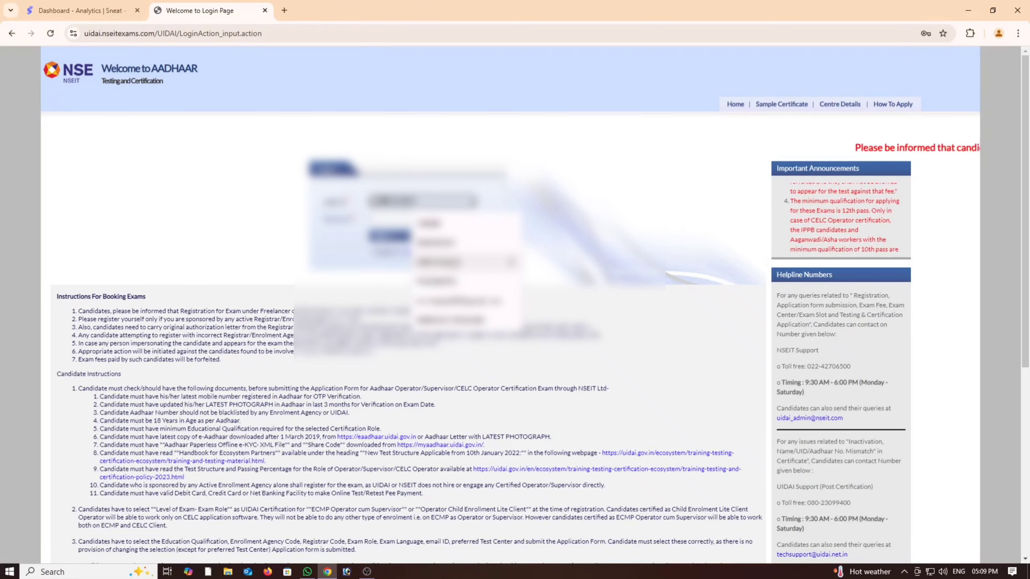
pyautogui.click(438, 262)
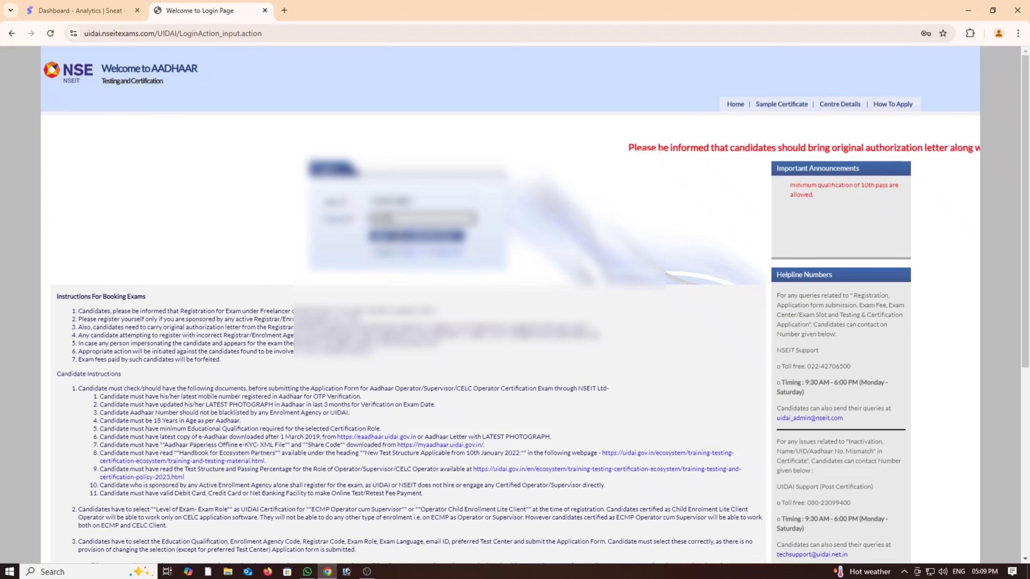
pyautogui.press('Return')
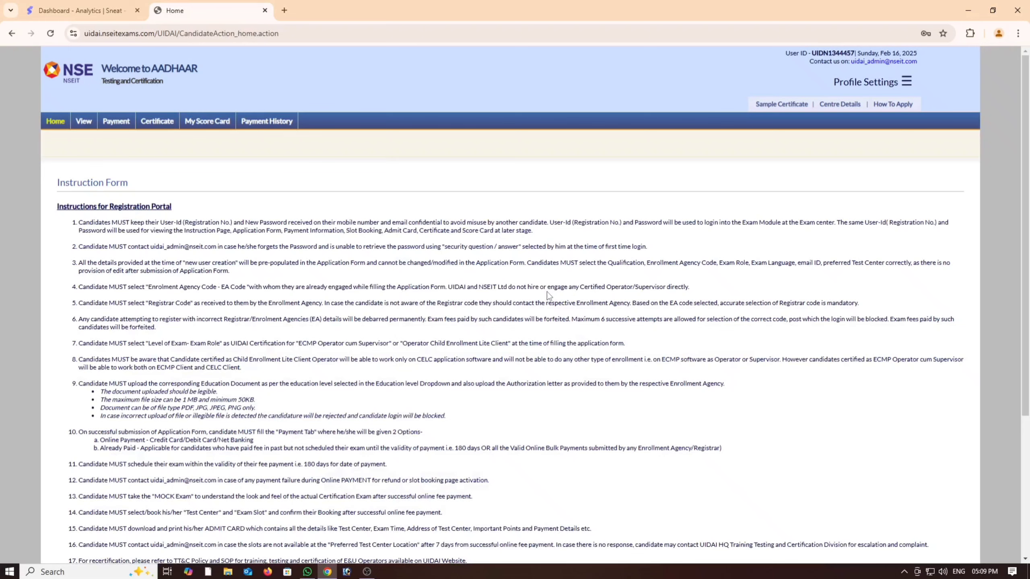
pyautogui.scroll(-2, 547, 292)
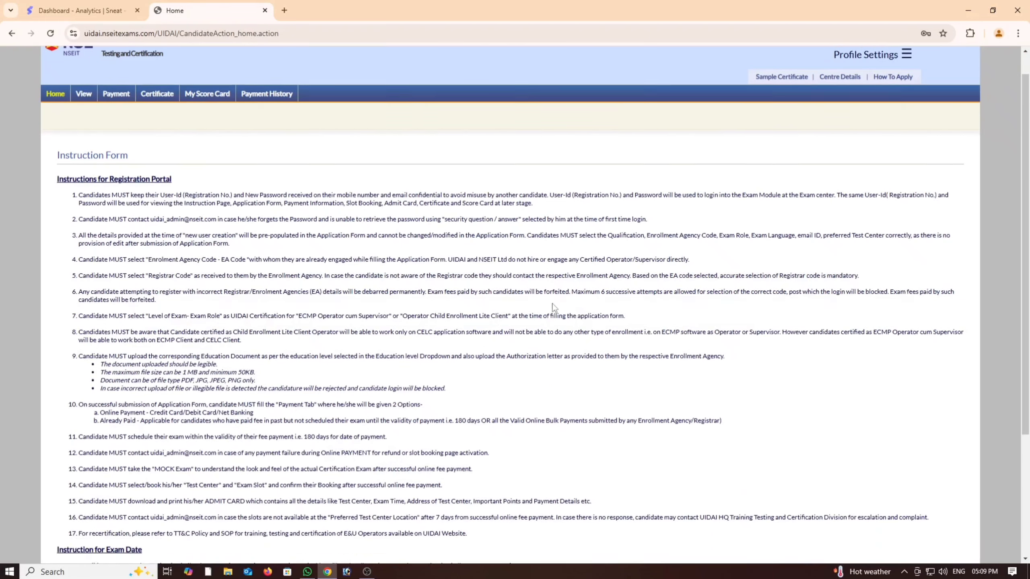
pyautogui.scroll(2, 554, 307)
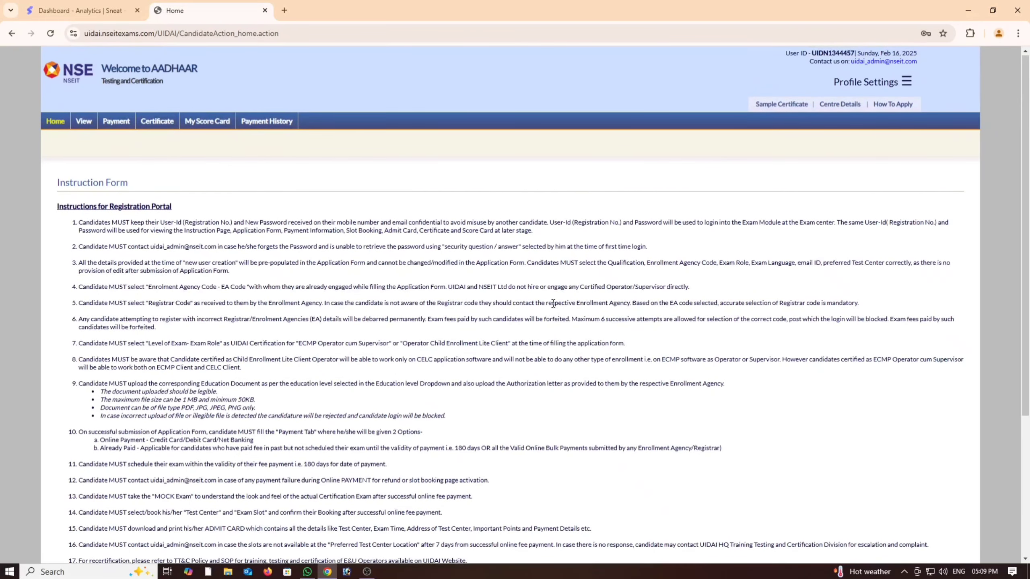